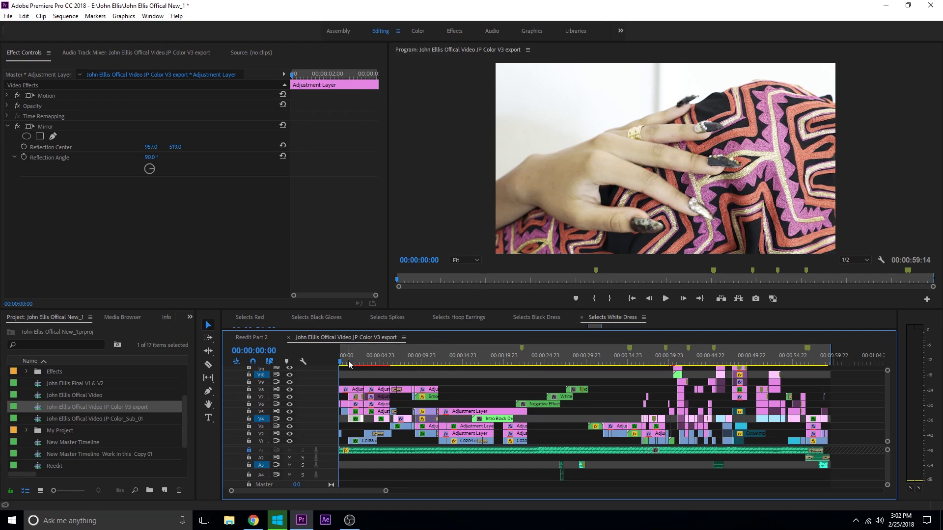
In the Export Settings, set the H.264 output file to save on the Desktop.
key("ctrl+m")
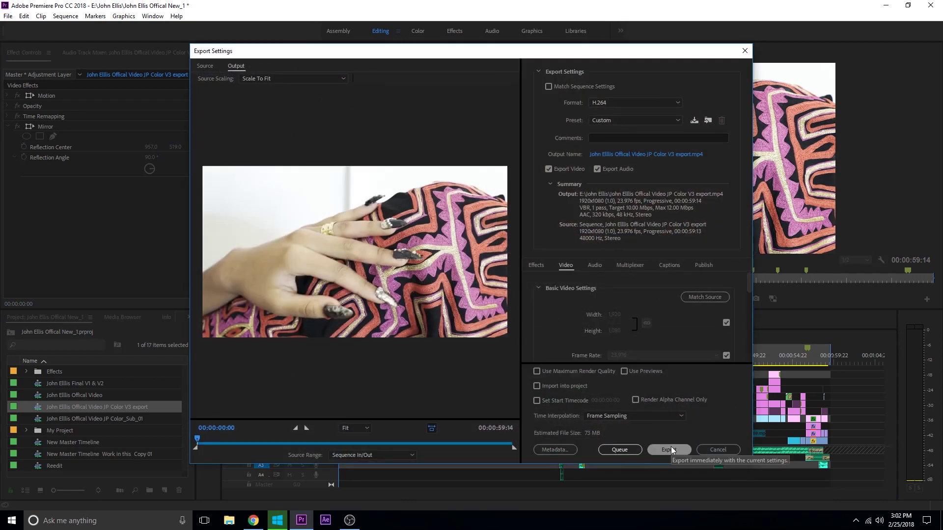
left_click(658, 155)
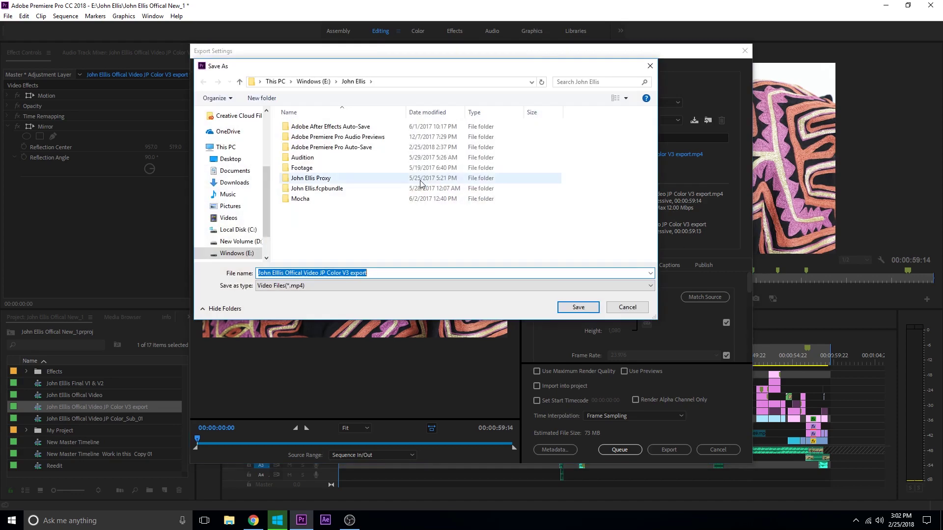
left_click(244, 233)
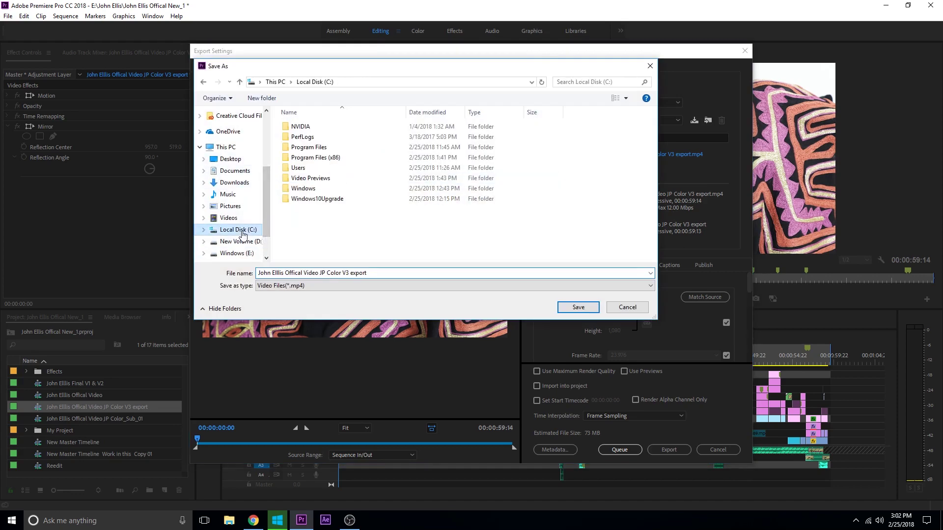
left_click(589, 309)
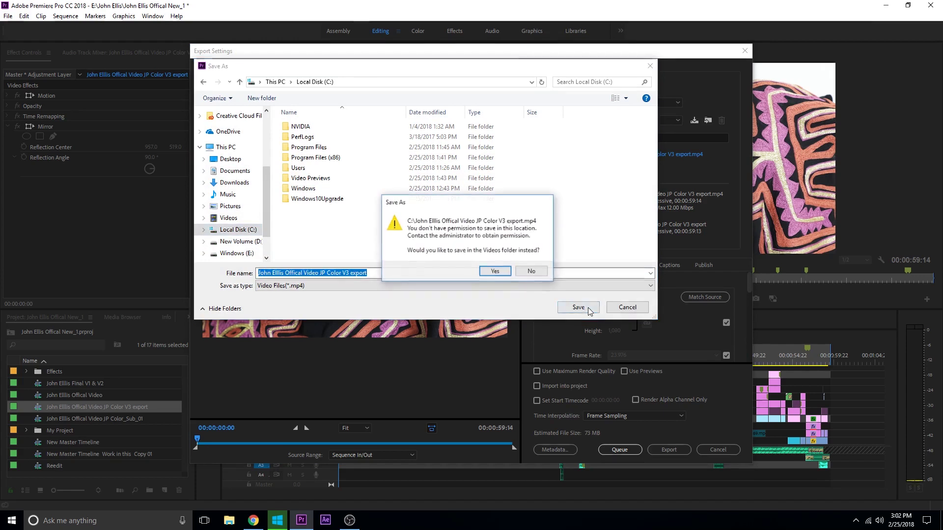
left_click(533, 272)
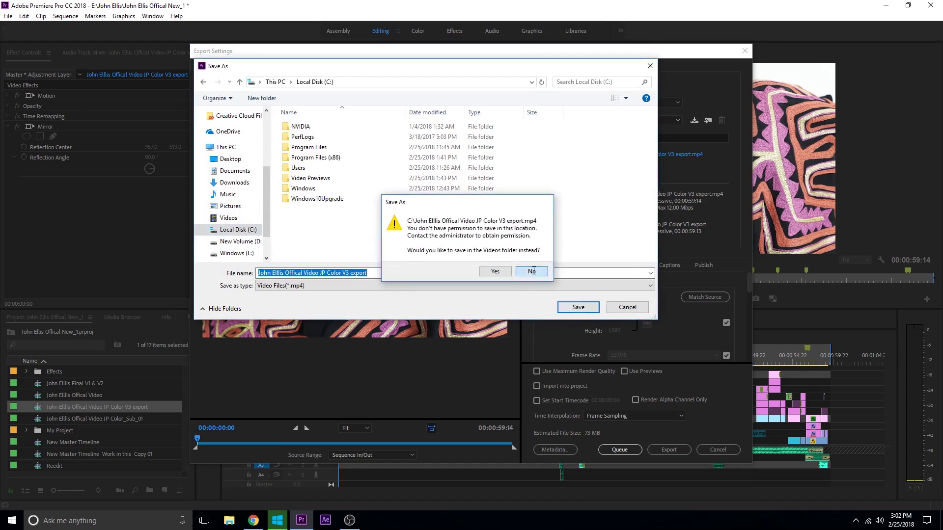
left_click(236, 162)
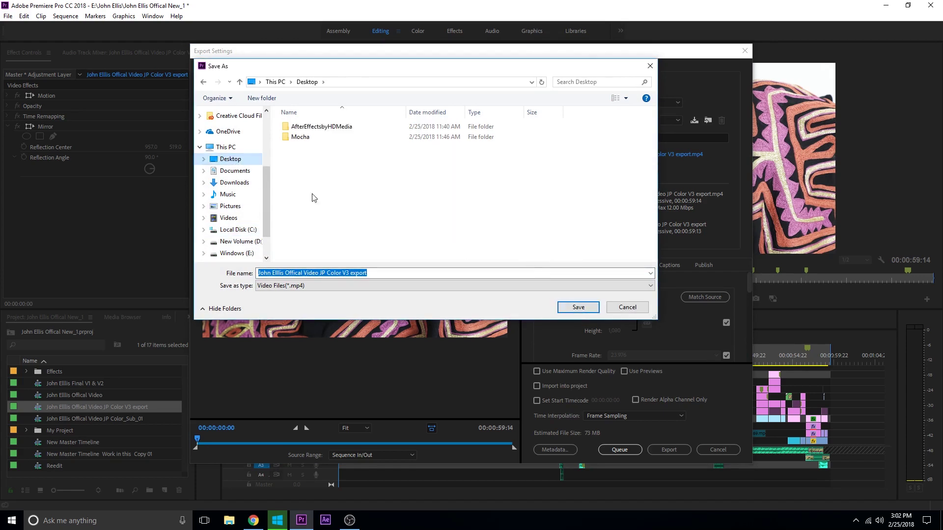
left_click(578, 307)
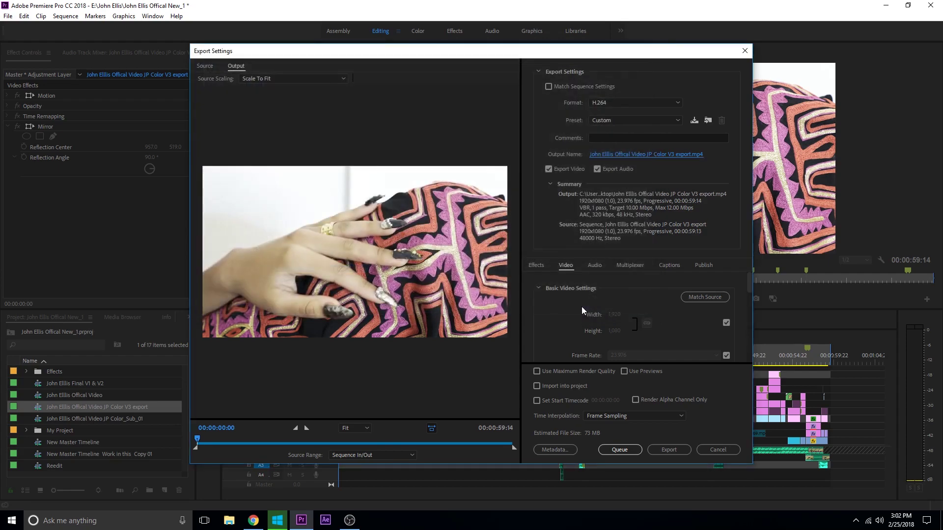
Export the sequence to H.264, then scrub the timeline from 00:00:02:23 to check the footage.
left_click(666, 449)
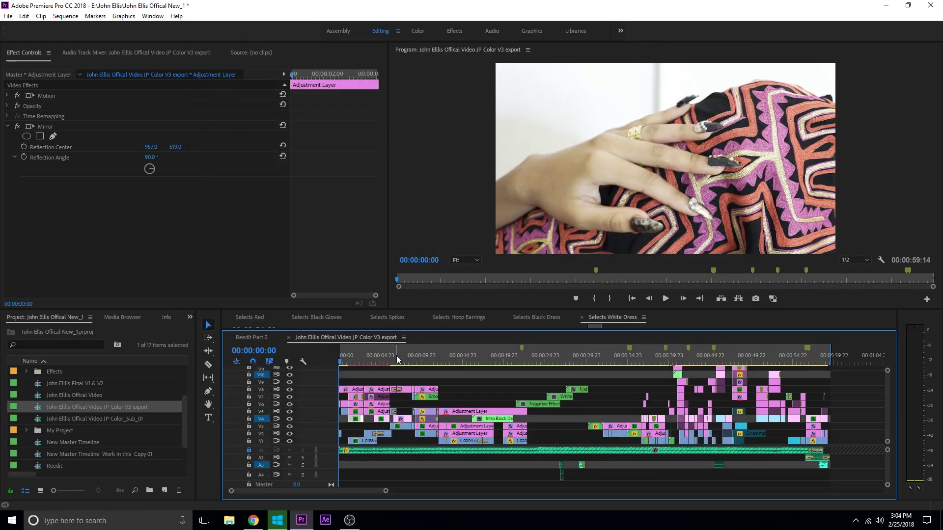
left_click(363, 361)
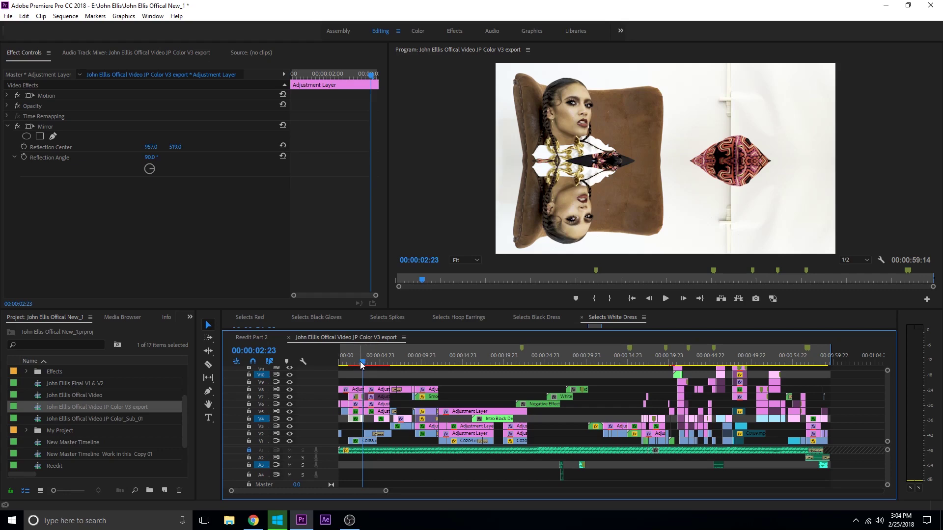
left_click_drag(364, 364, 307, 355)
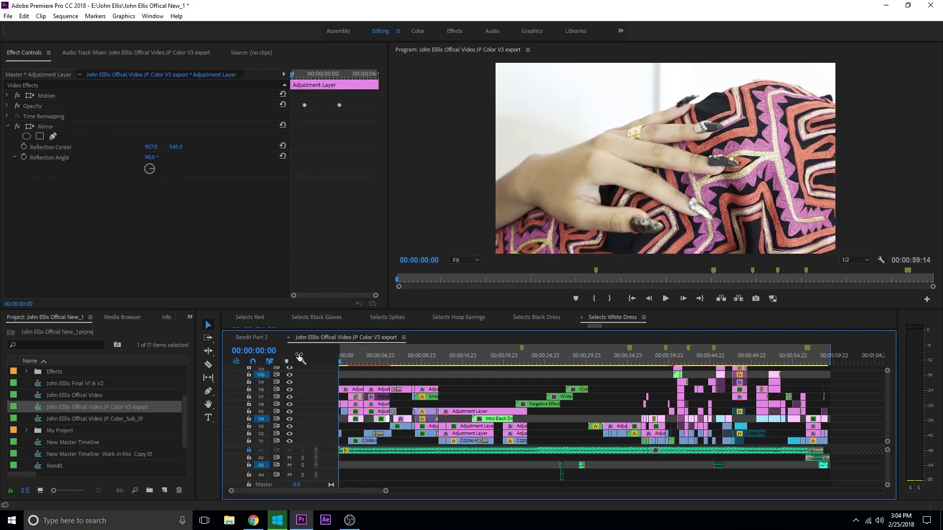
In Sequence Settings, keep Custom editing mode and set previews to QuickTime with the DNxHR/DNxHD codec.
left_click(66, 18)
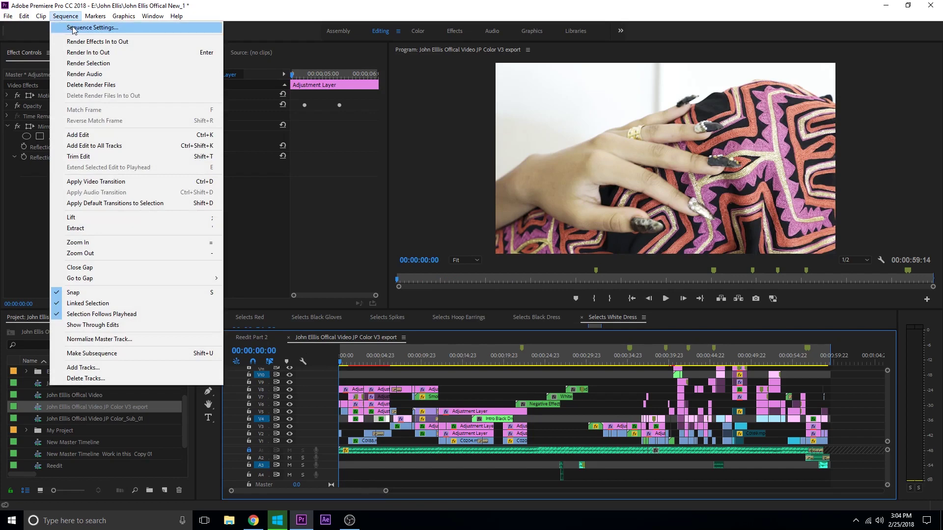
left_click(78, 28)
left_click(440, 103)
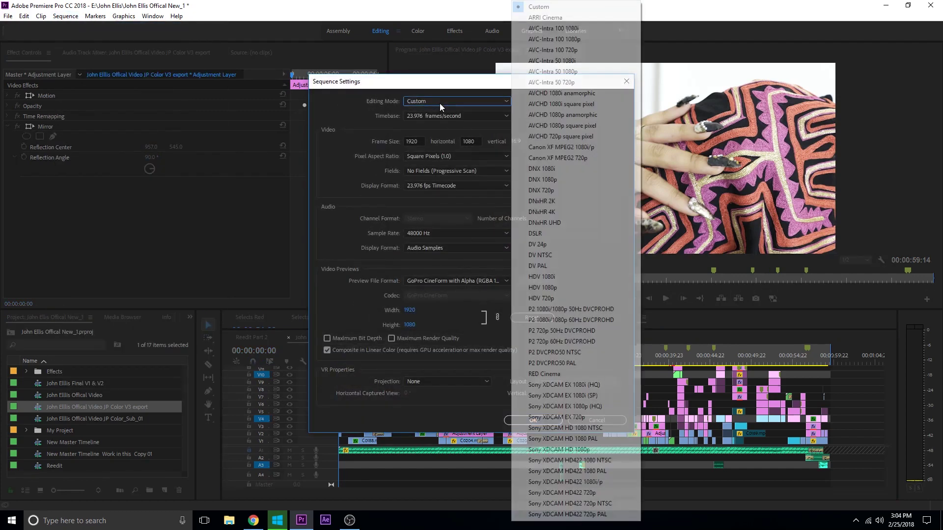
left_click(577, 7)
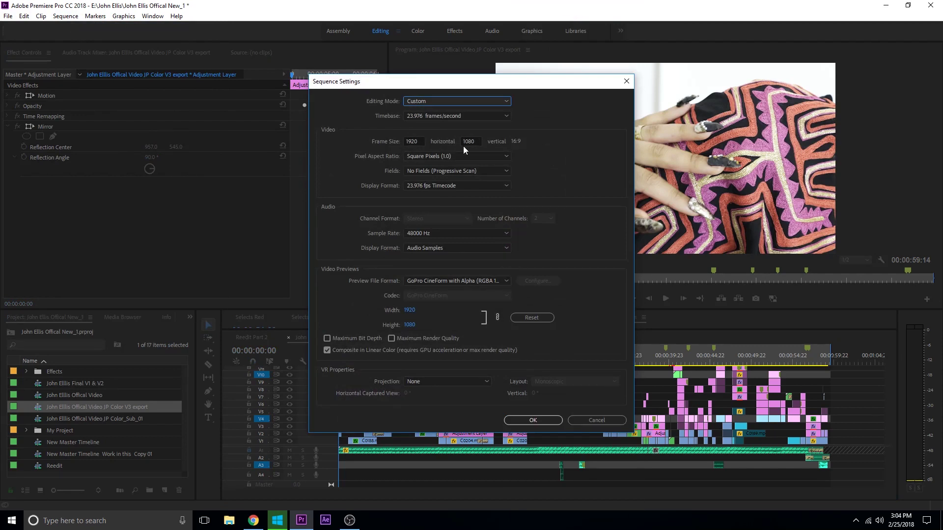
left_click(454, 280)
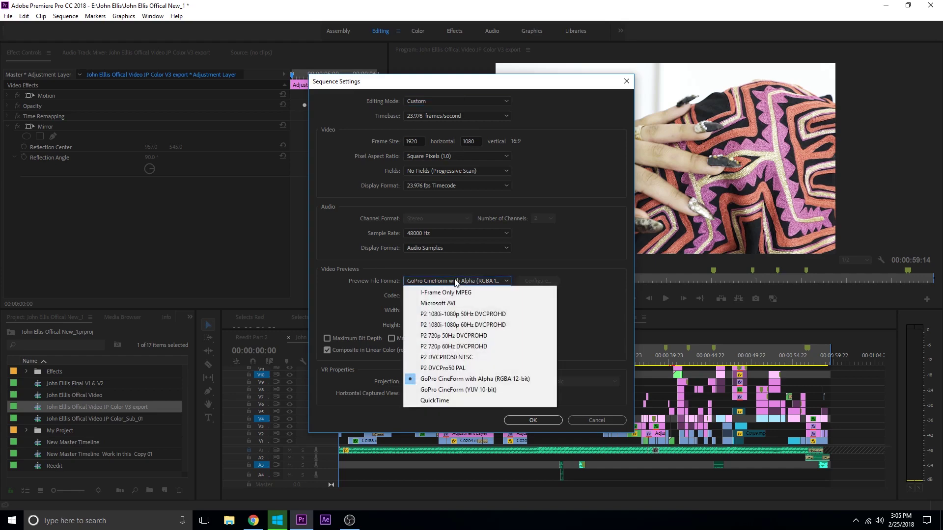
left_click(461, 400)
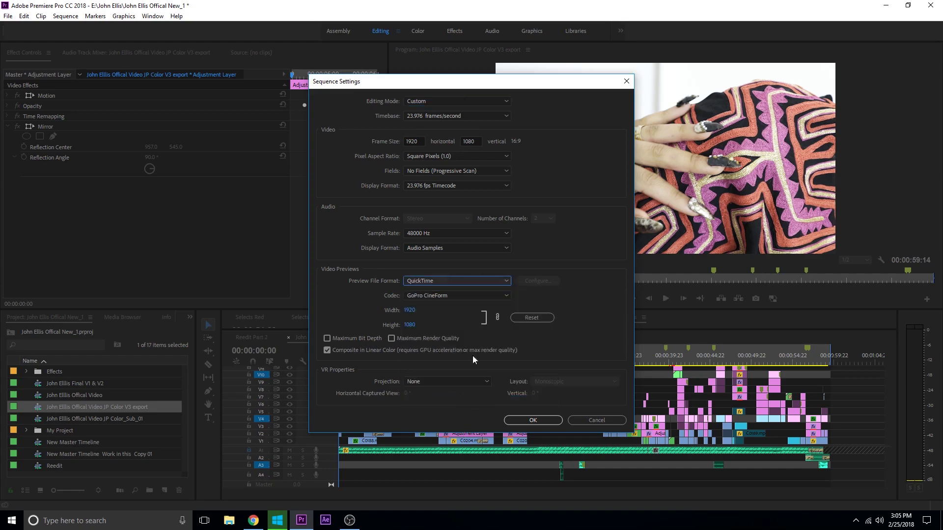
left_click(459, 298)
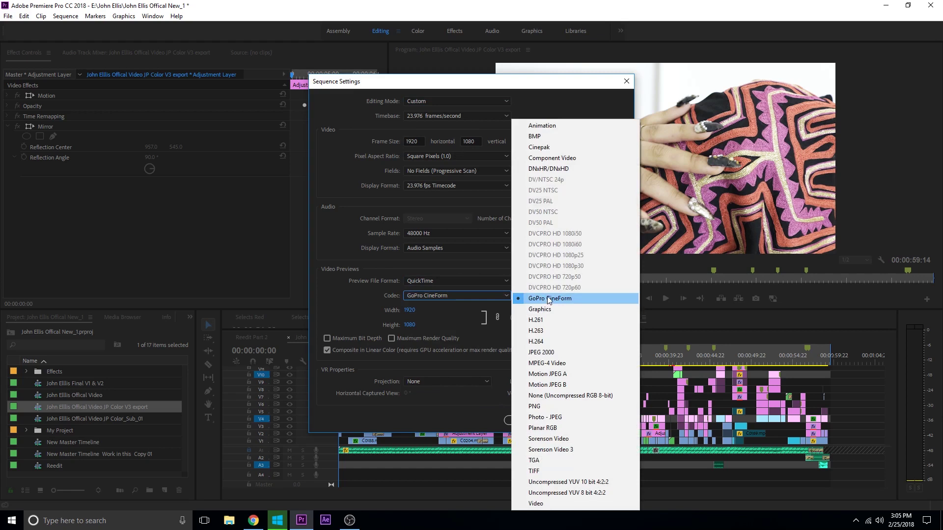
left_click(566, 170)
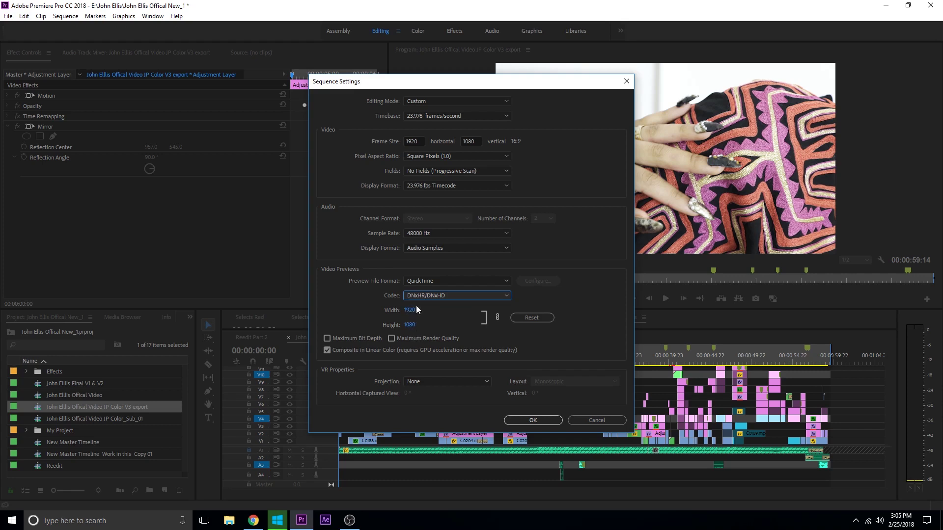
left_click(535, 421)
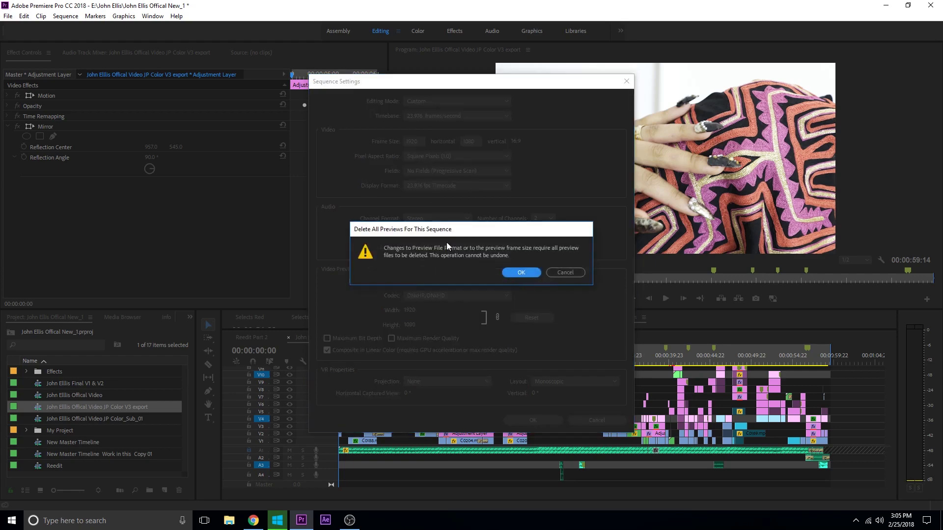
Confirm deleting the old previews and render all 87 video previews from In to Out.
left_click(513, 271)
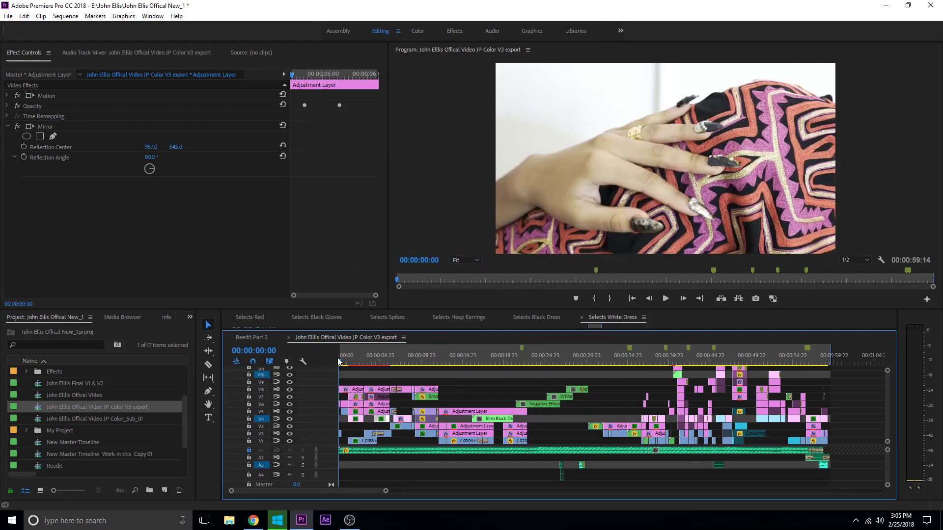
key("Return")
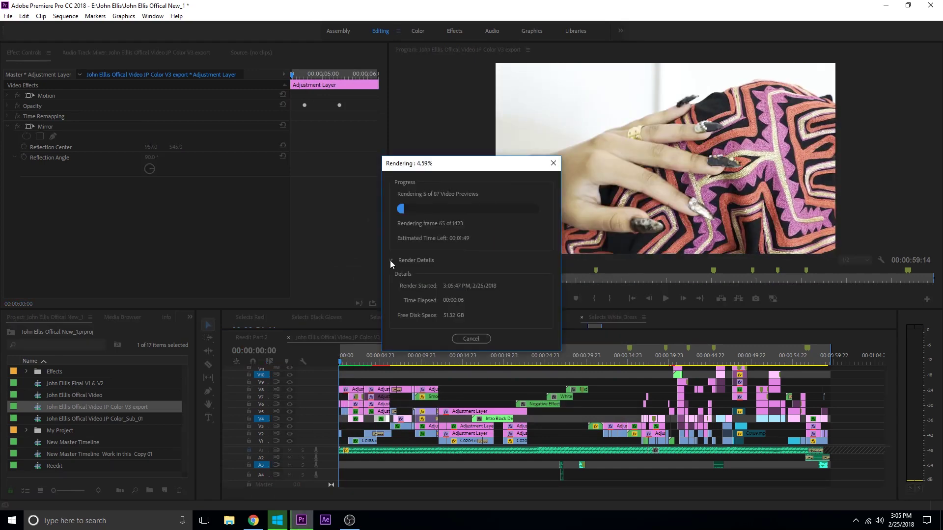
left_click(390, 261)
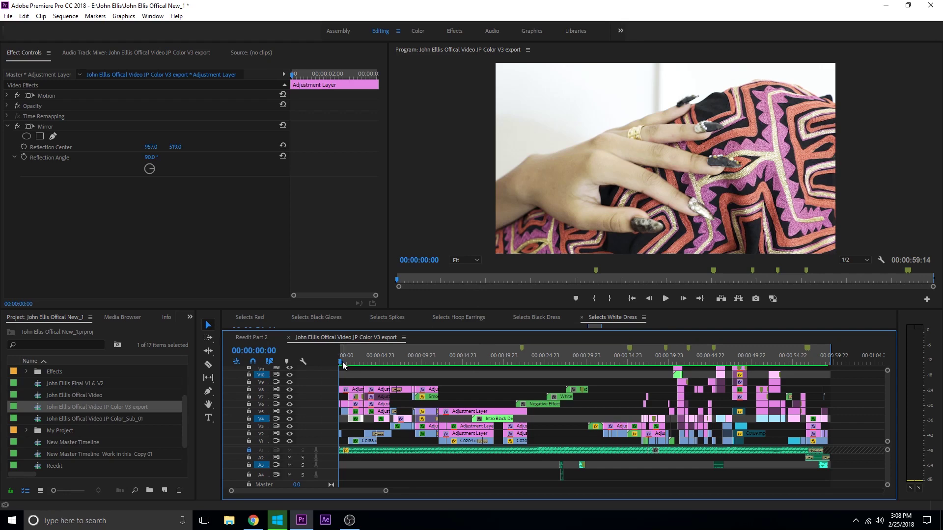
Reopen the export settings with Ctrl+M and enable Use Previews.
left_click_drag(343, 361, 333, 363)
key("ctrl+m")
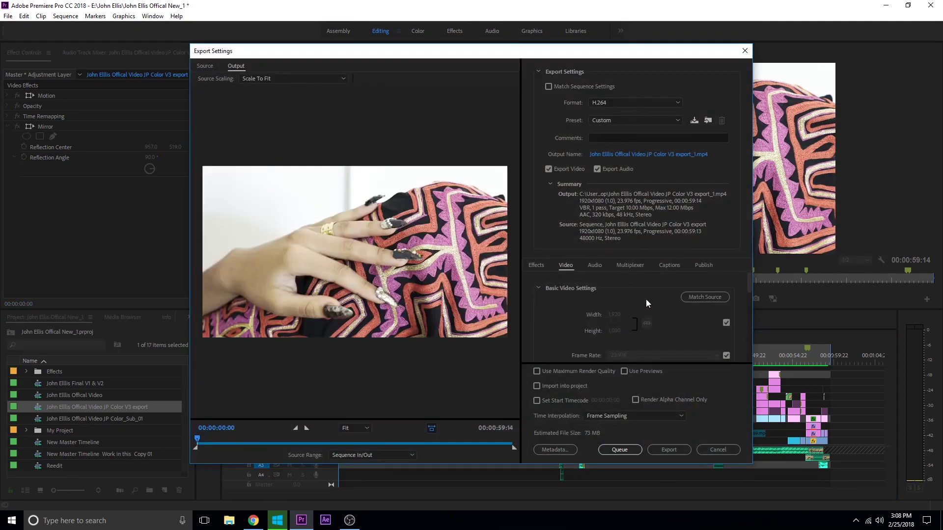
left_click(624, 372)
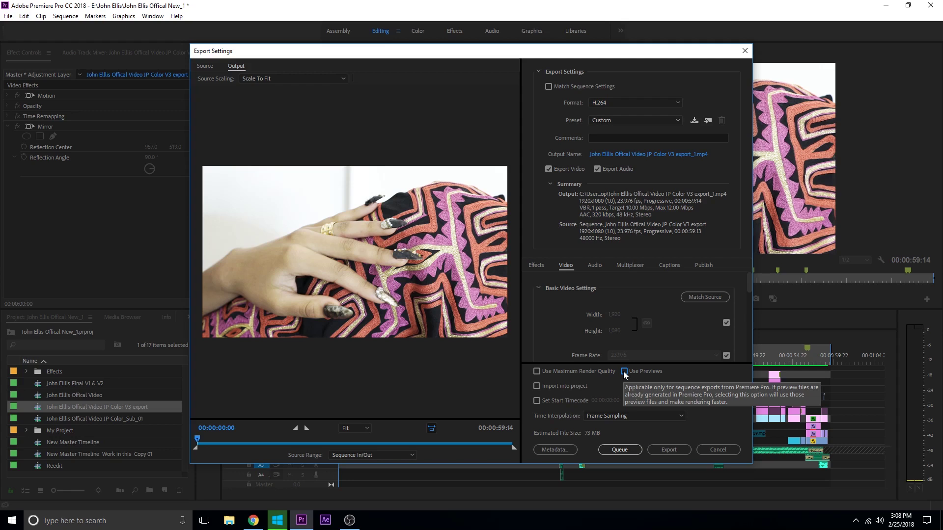
left_click(624, 372)
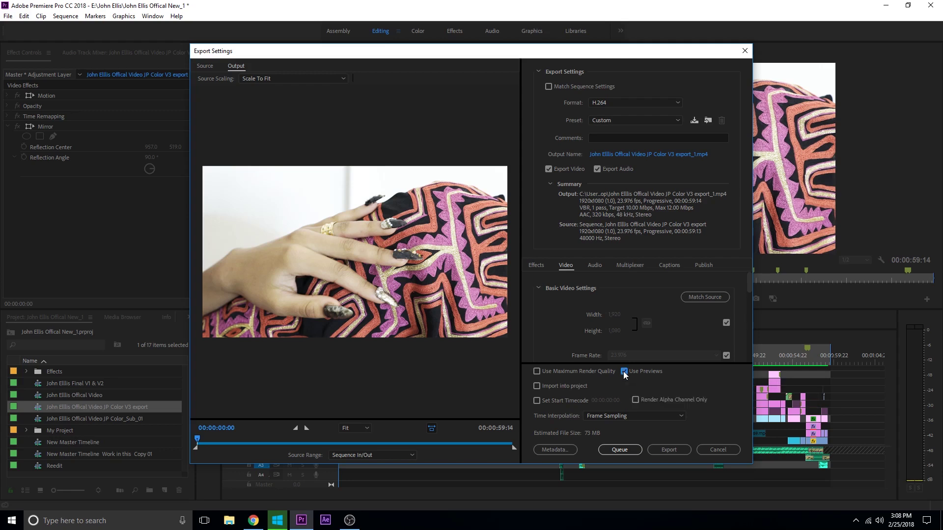
Rename the output file to end in 'previews' (export_previews.mp4) and save it.
left_click(667, 155)
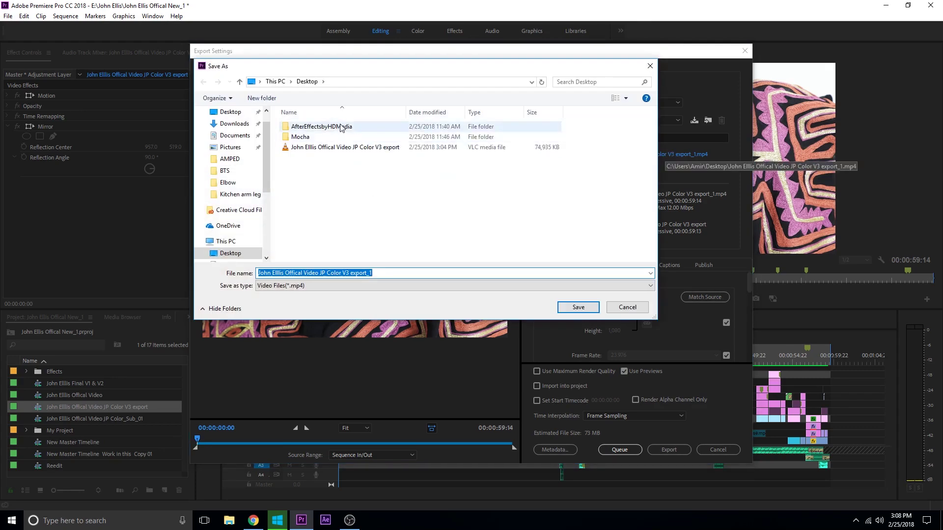
left_click(378, 273)
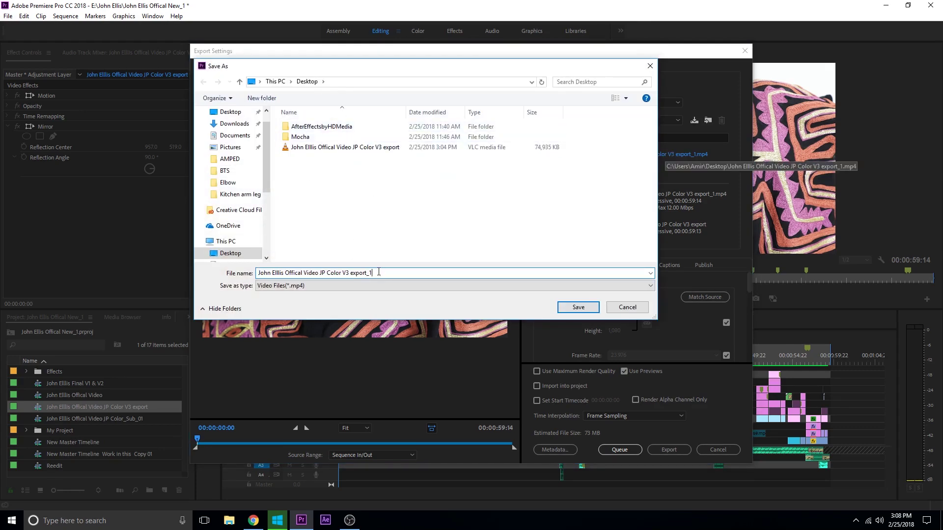
type("previews")
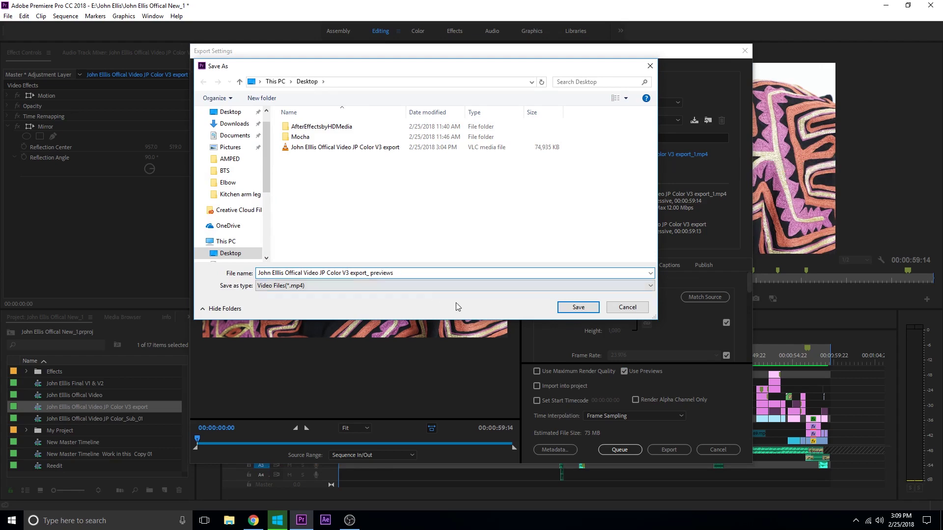
left_click(565, 307)
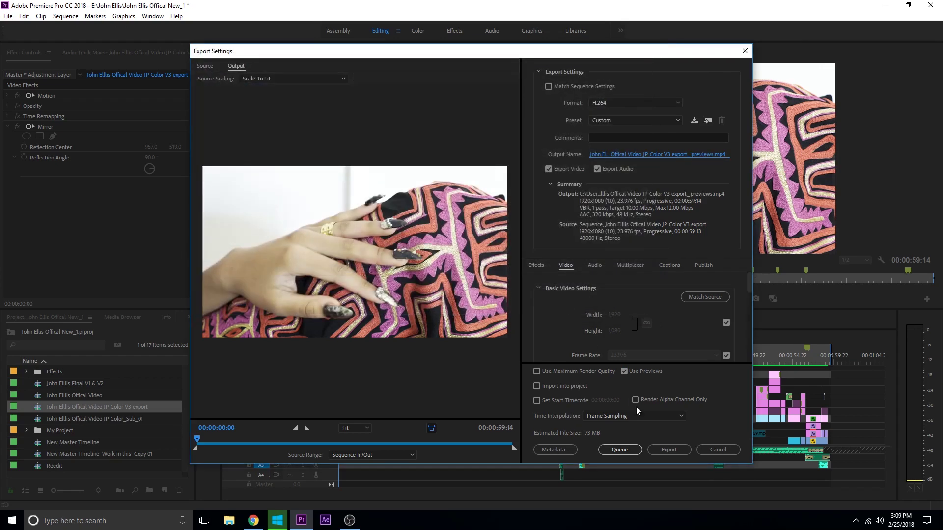
Export the sequence using the rendered previews, then scrub to 00:00:03:14 to check the result.
left_click(670, 449)
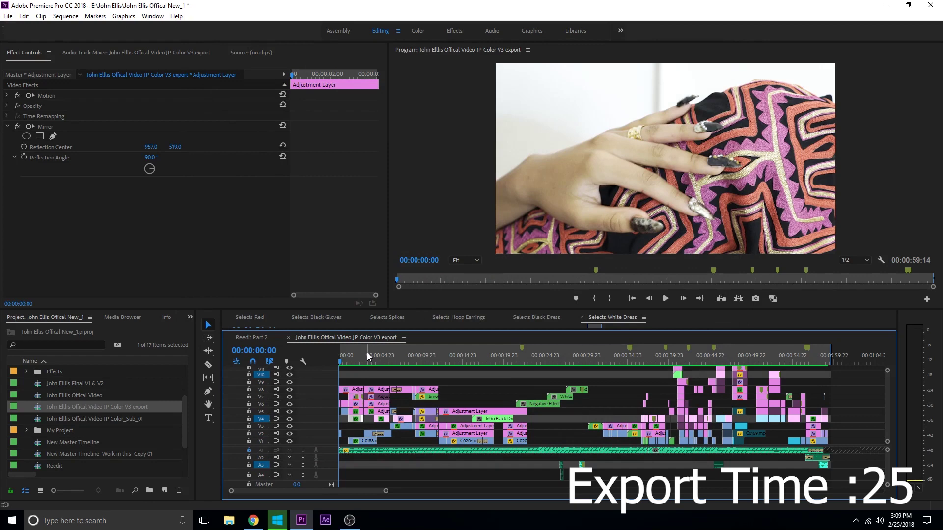
mouse_move(342, 364)
left_mouse_down()
mouse_move(370, 371)
mouse_move(342, 363)
left_mouse_up()
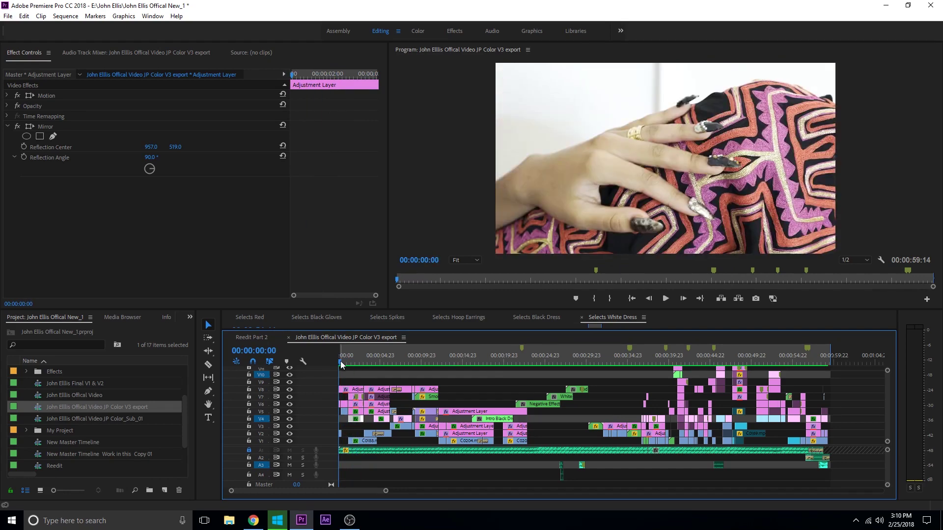